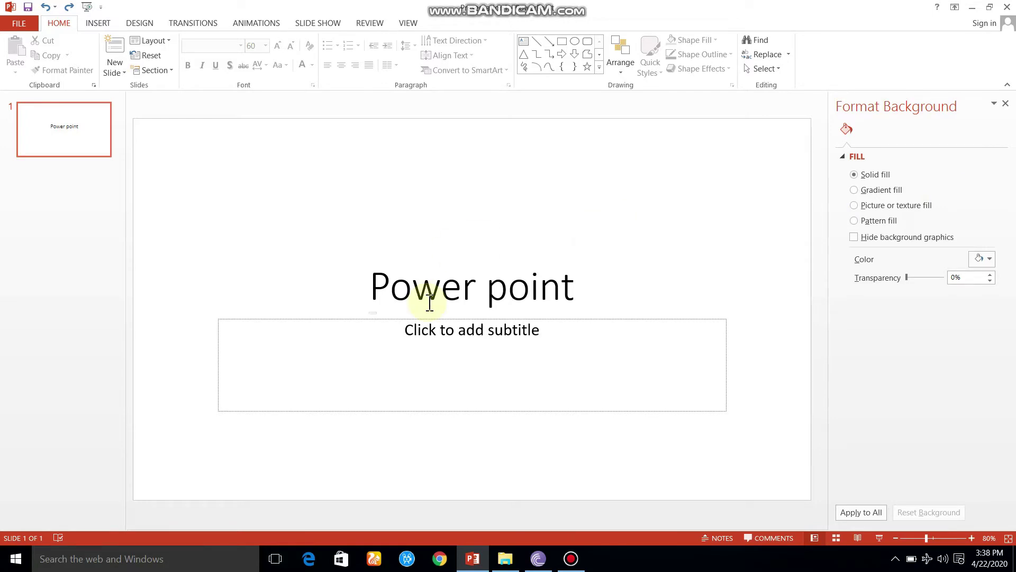
# - Select the 'Power point' title placeholder on the slide
pyautogui.click(430, 303)
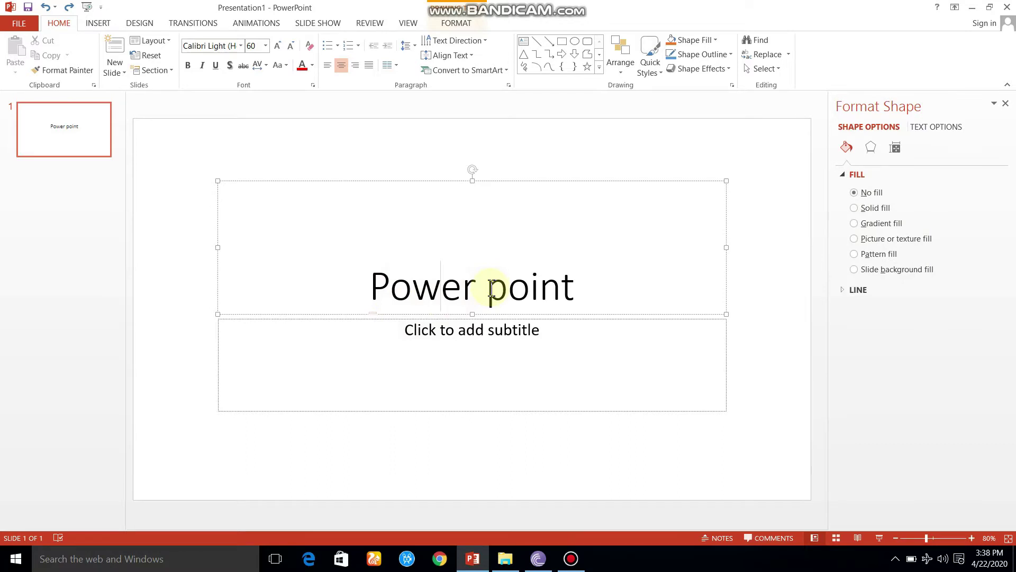
# - Apply the Wheel entrance animation to the 'Power point' title
pyautogui.click(262, 24)
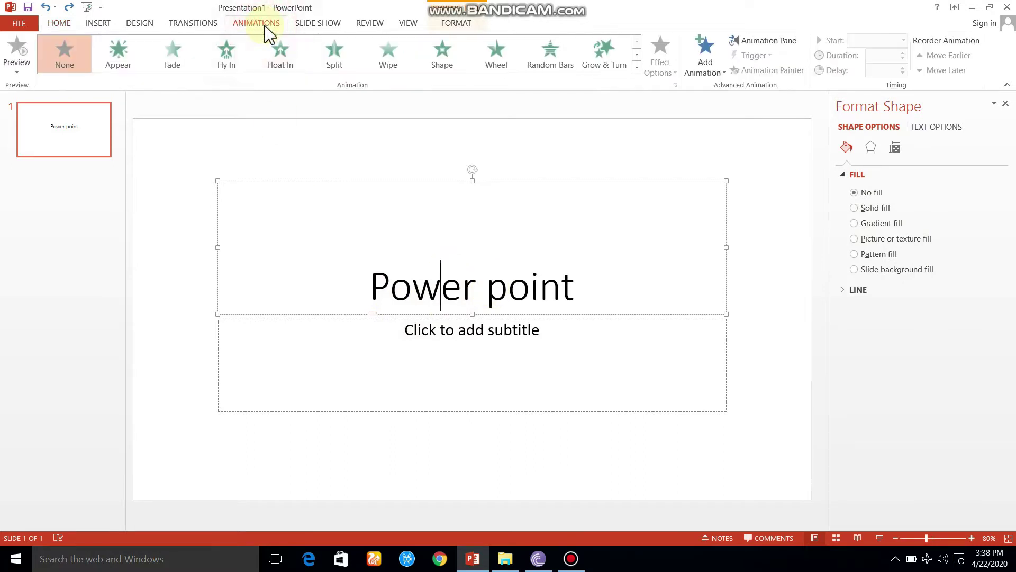
pyautogui.click(413, 281)
pyautogui.click(498, 52)
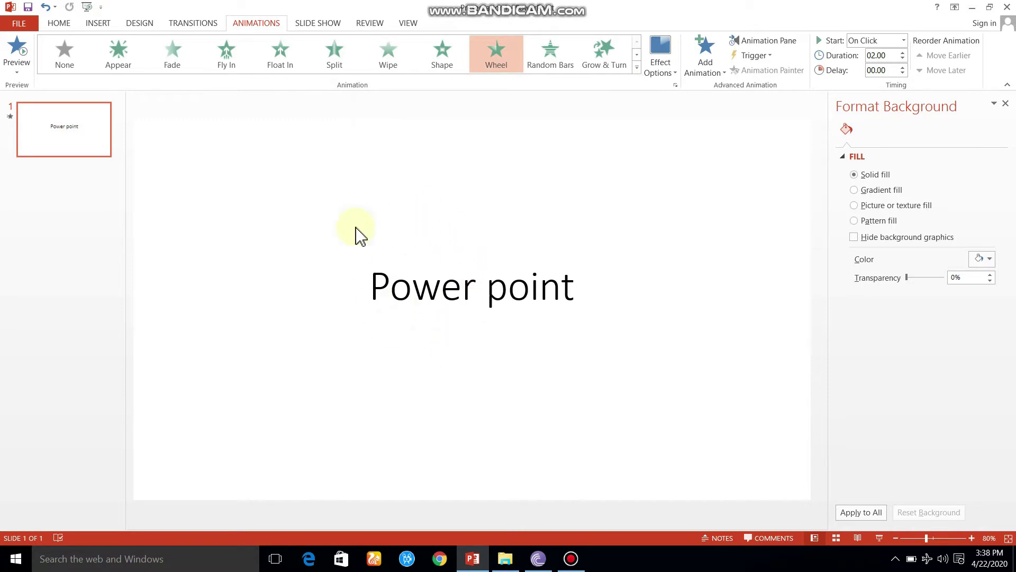
pyautogui.click(139, 24)
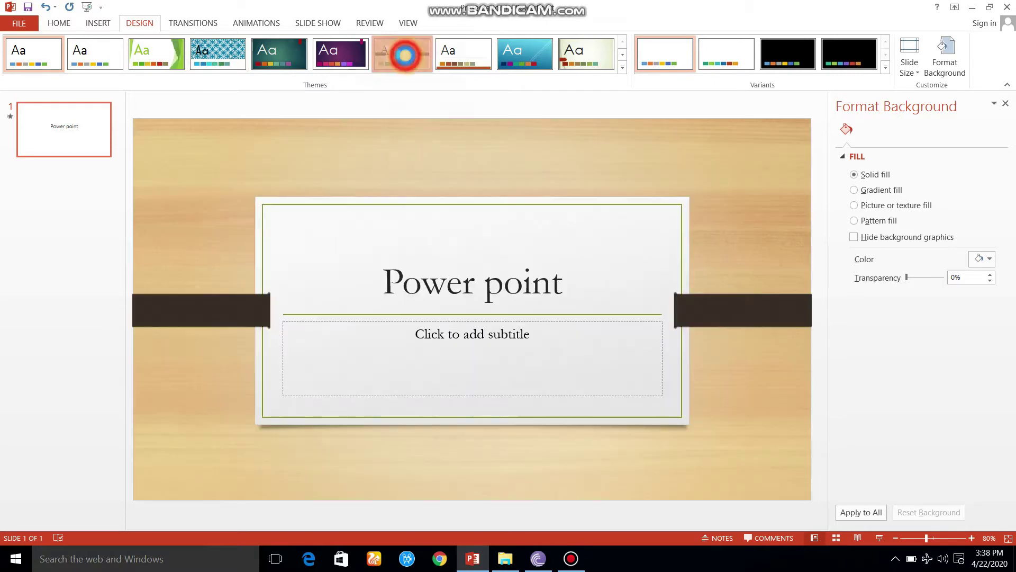
# - Apply the wood theme and enlarge the 'Power point' title's font size
pyautogui.click(408, 63)
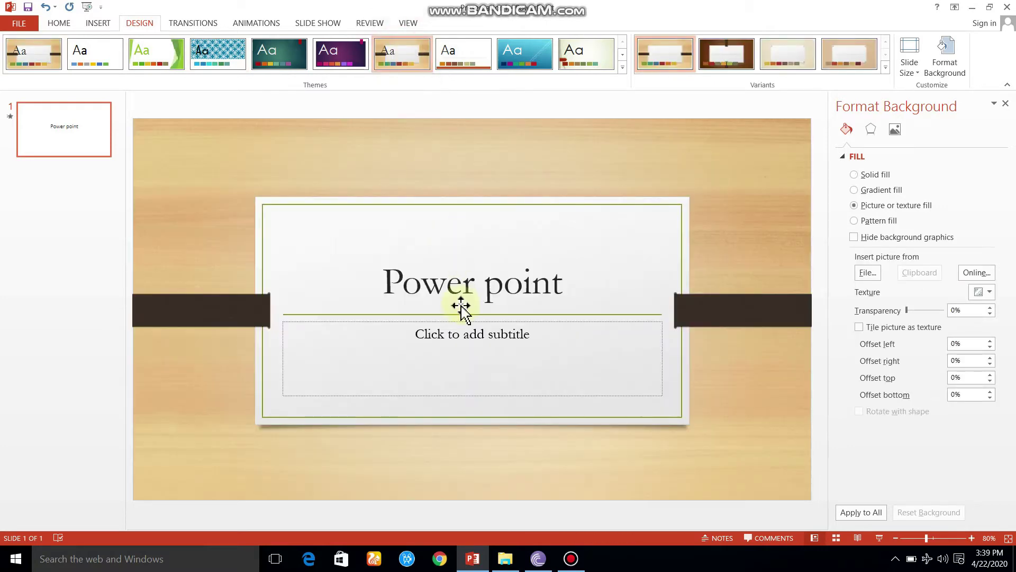
pyautogui.click(461, 286)
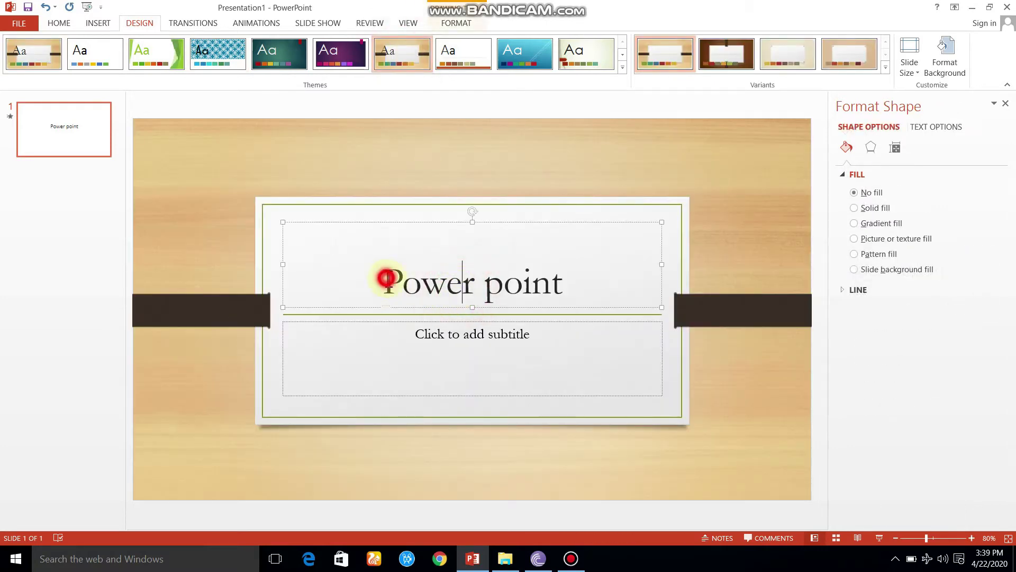
pyautogui.moveTo(385, 277); pyautogui.dragTo(645, 302)
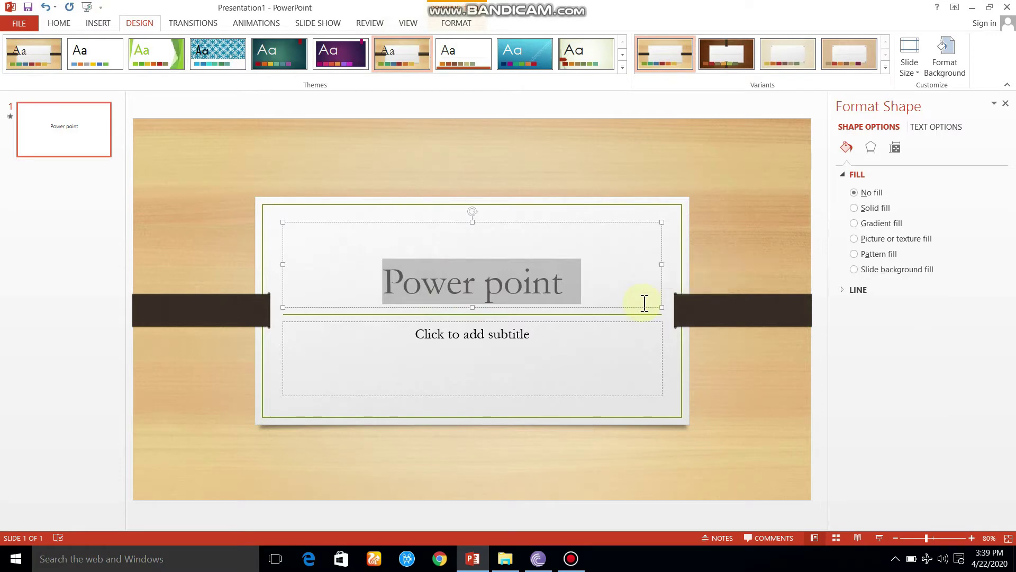
pyautogui.hotkey('ctrl', ']')
pyautogui.hotkey('ctrl', ']')
pyautogui.hotkey('ctrl', ']')
pyautogui.hotkey('ctrl', ']')
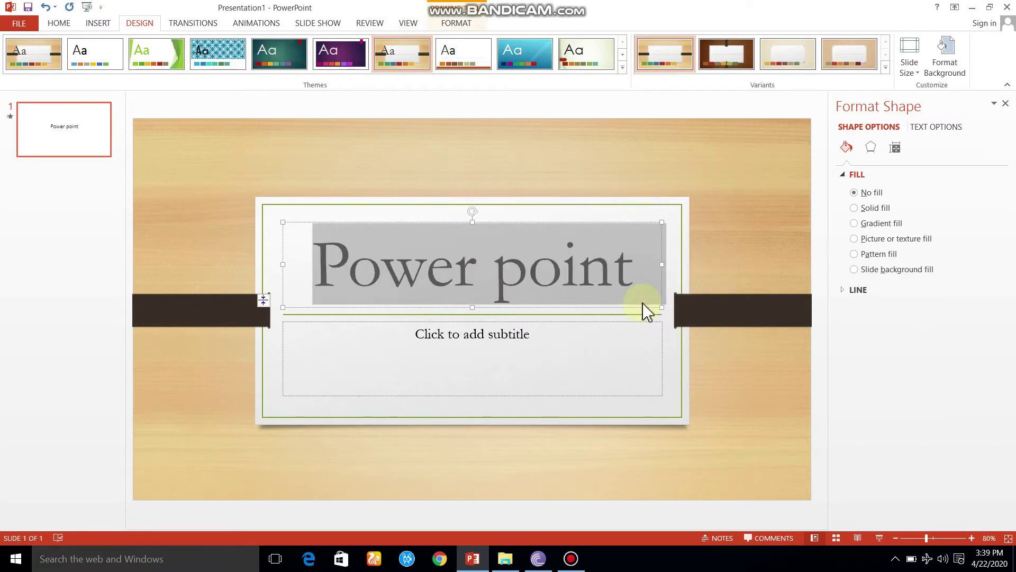
pyautogui.click(617, 292)
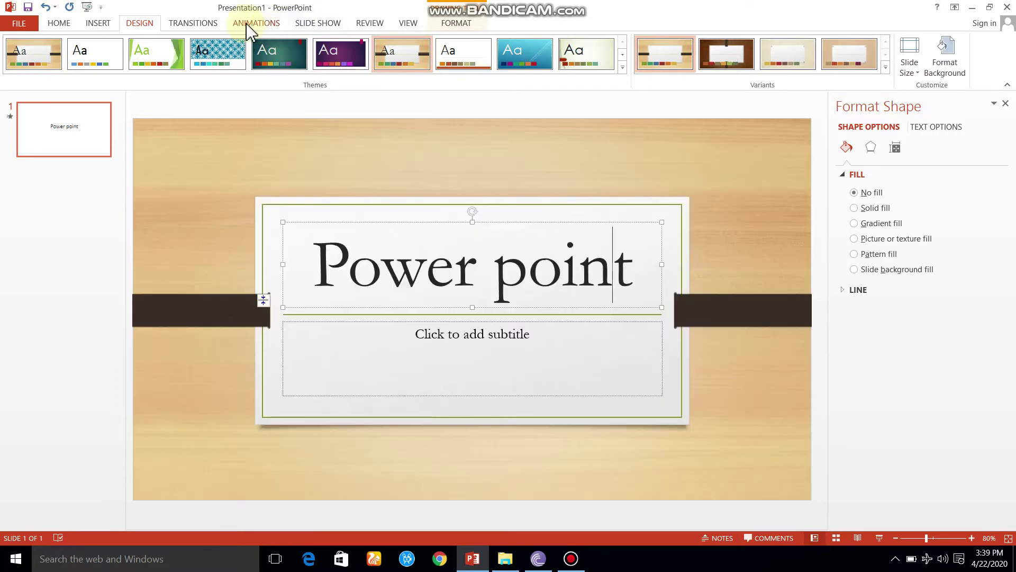
# - Replace the title's Wheel animation with Bounce and close the Format Background pane
pyautogui.click(253, 23)
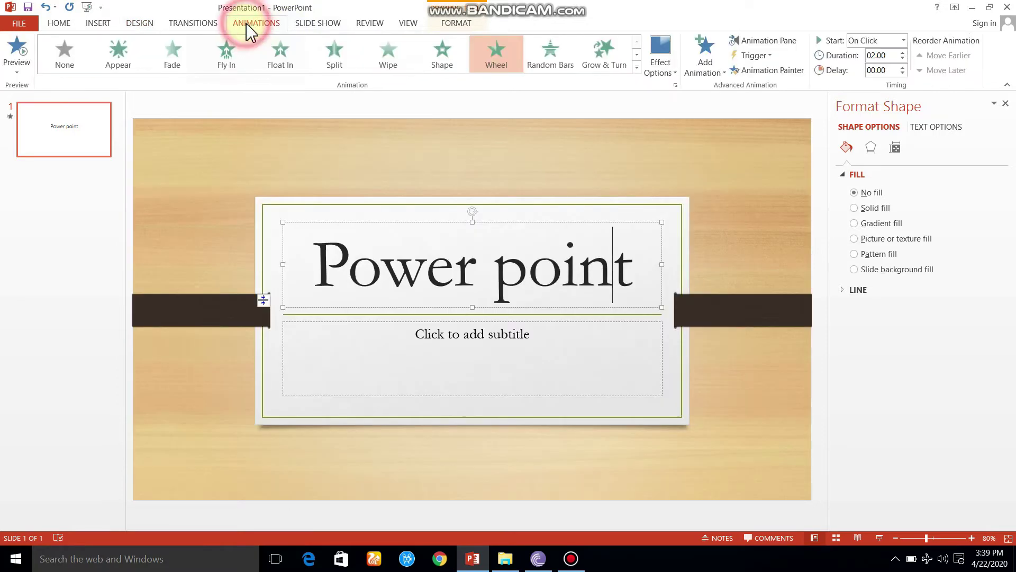
pyautogui.click(549, 272)
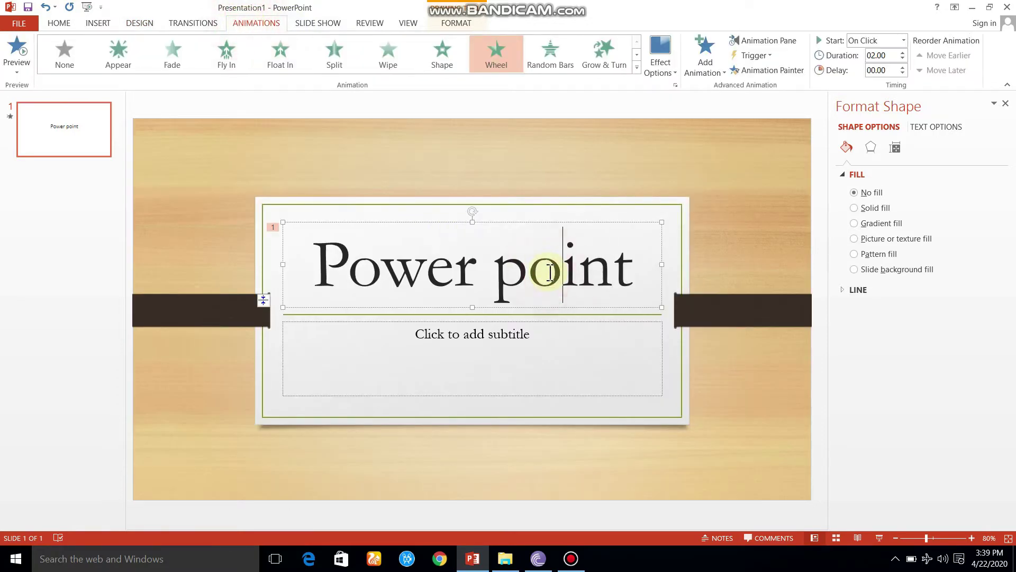
pyautogui.click(637, 68)
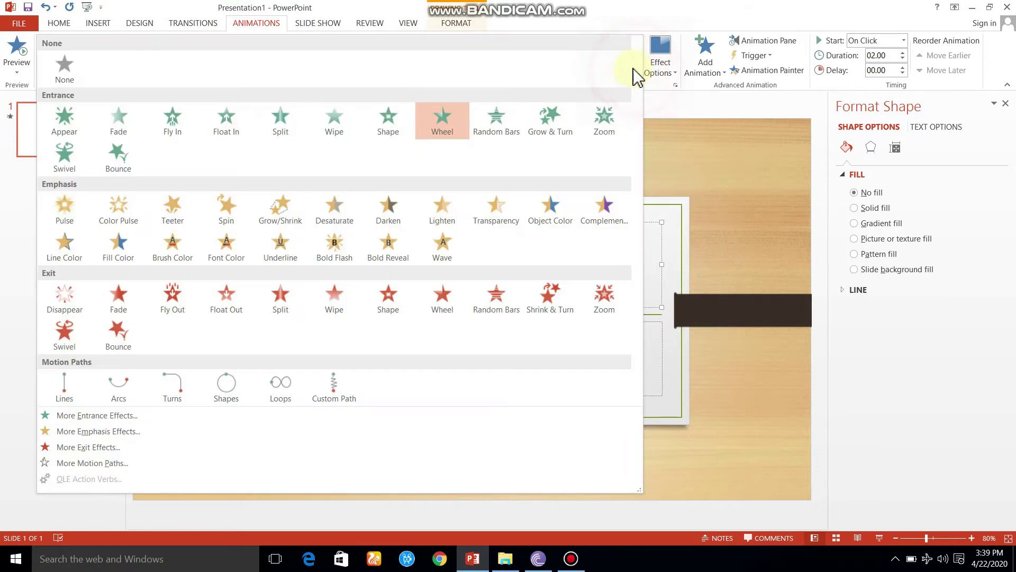
pyautogui.click(118, 158)
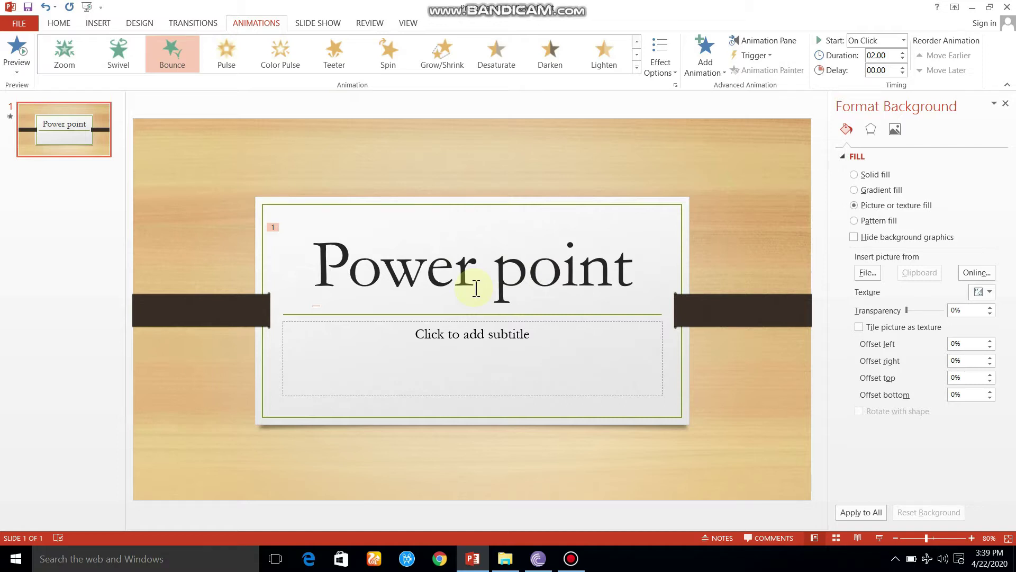
pyautogui.click(1005, 105)
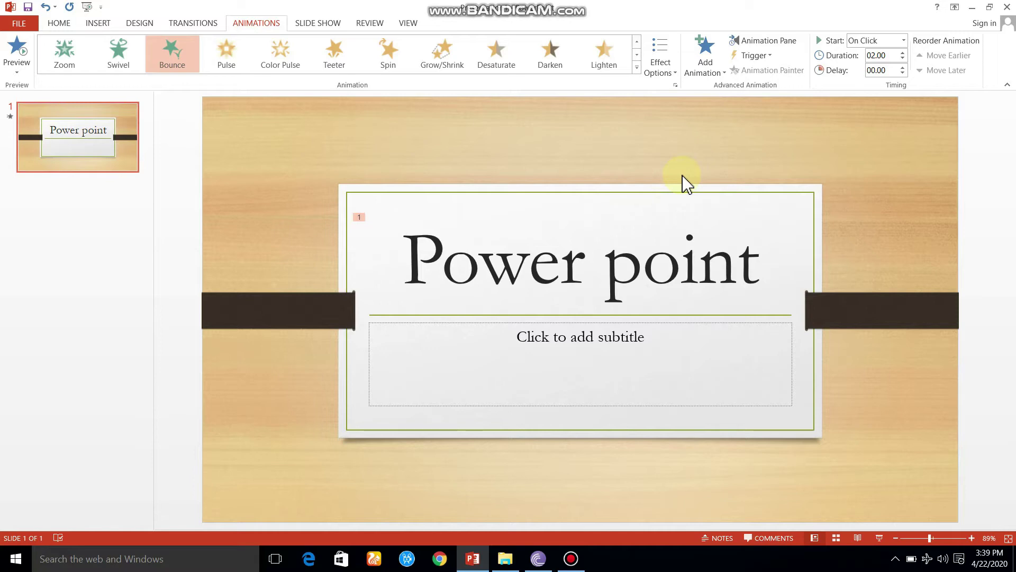
# - Show the Animation Pane with the title's Bounce effect listed as item 1
pyautogui.click(766, 43)
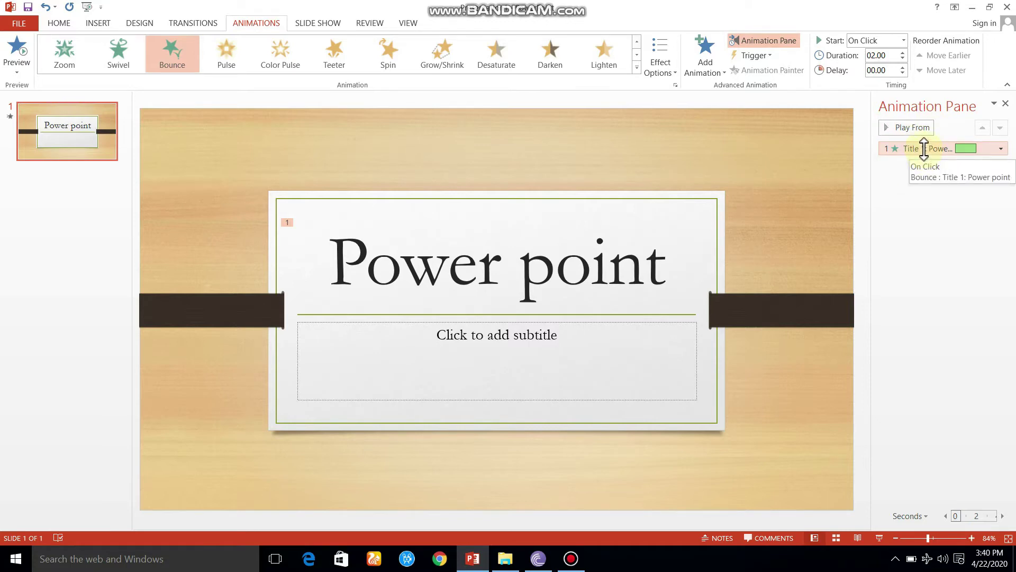
pyautogui.click(478, 260)
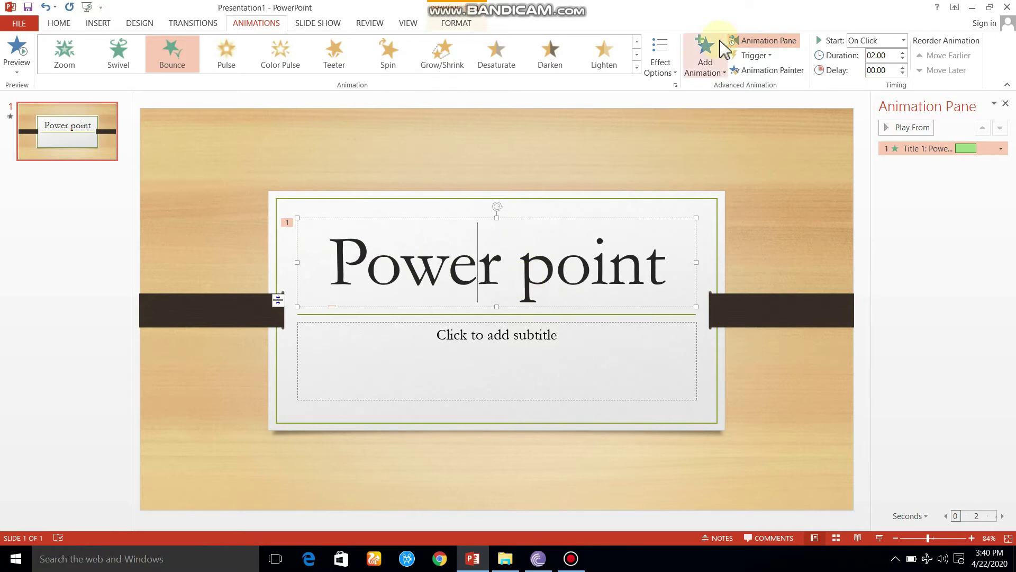
# - Add a Zoom animation to the title as item 2, then select the Bounce entry
pyautogui.click(720, 61)
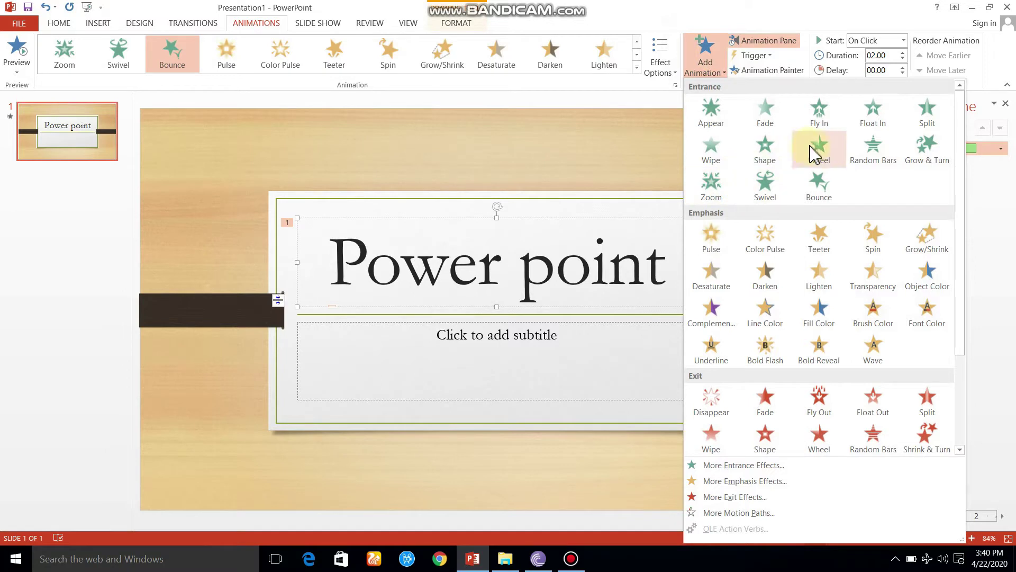
pyautogui.click(709, 186)
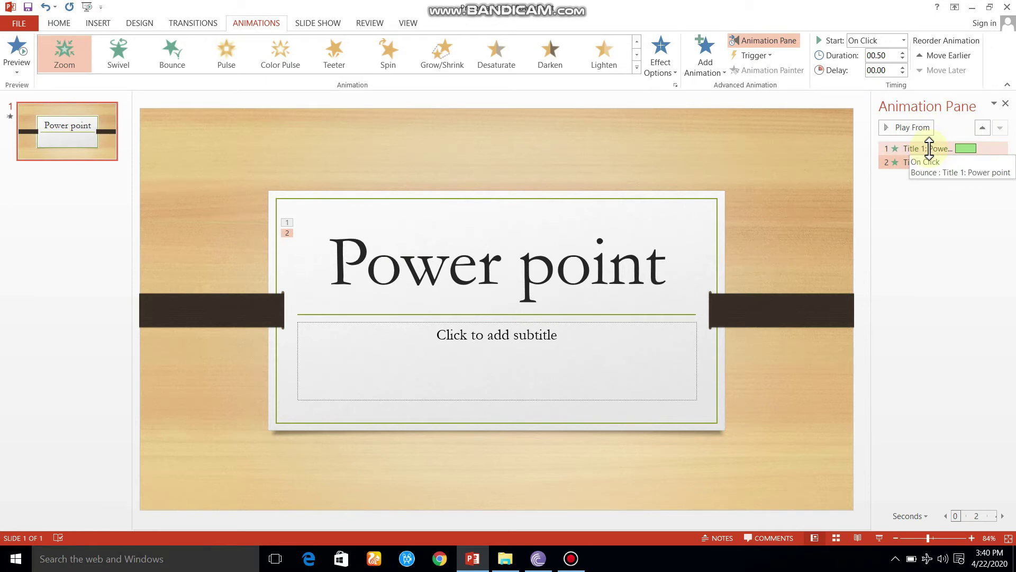
pyautogui.click(962, 150)
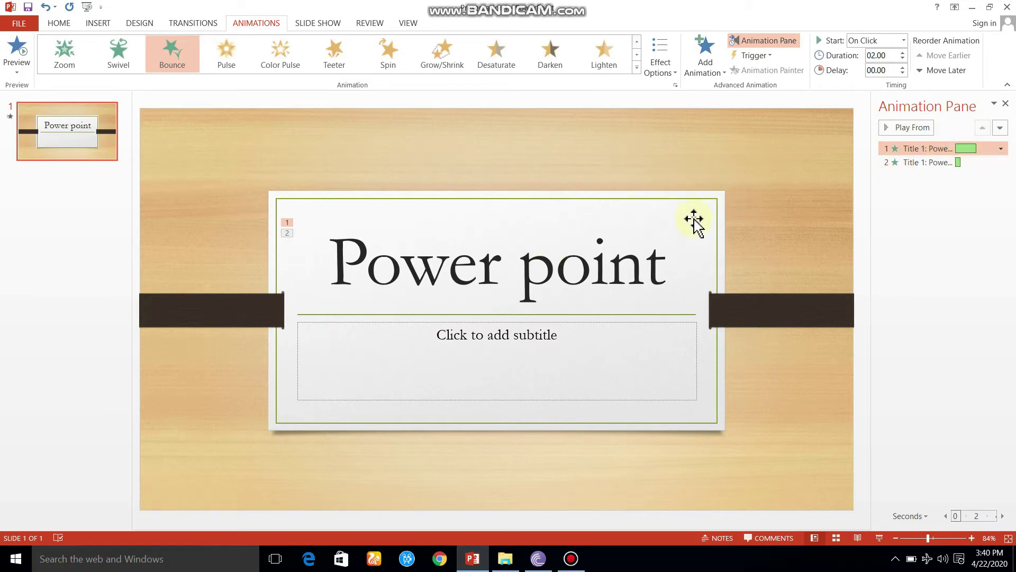
# - Preview the title's animations from the Bounce entry and bring up its timing dropdown
pyautogui.click(962, 150)
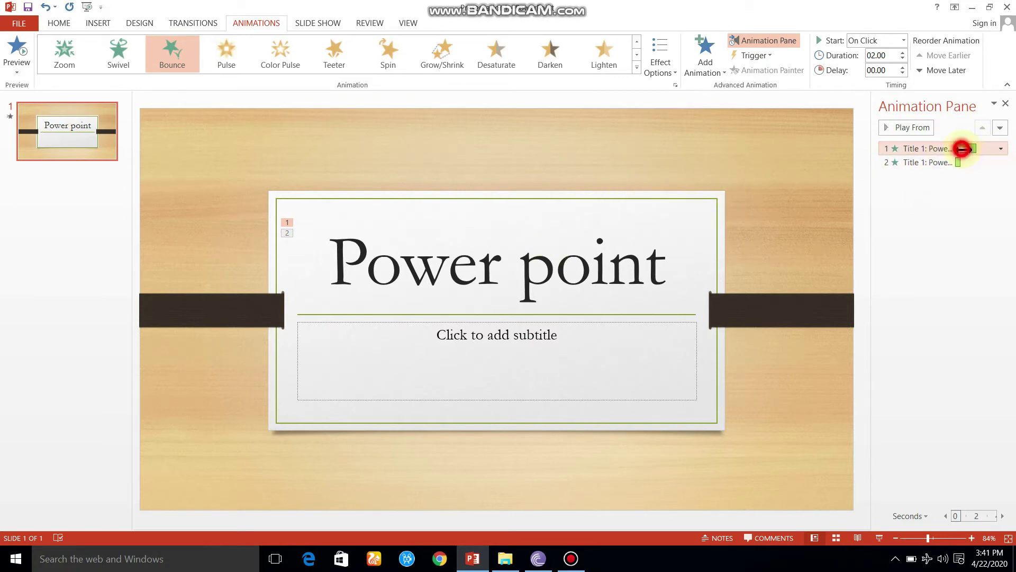
pyautogui.click(1001, 149)
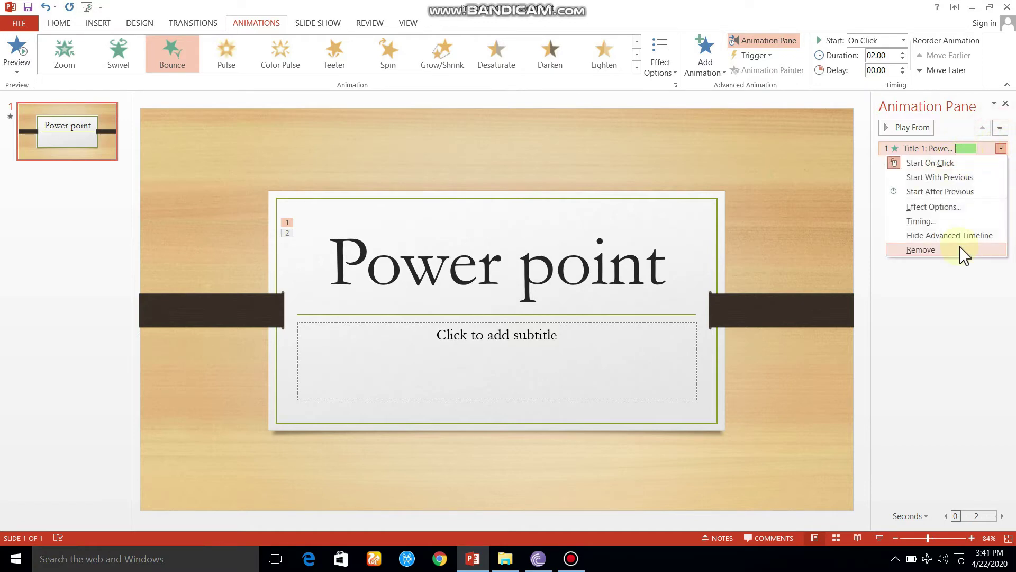
pyautogui.click(962, 272)
pyautogui.click(923, 150)
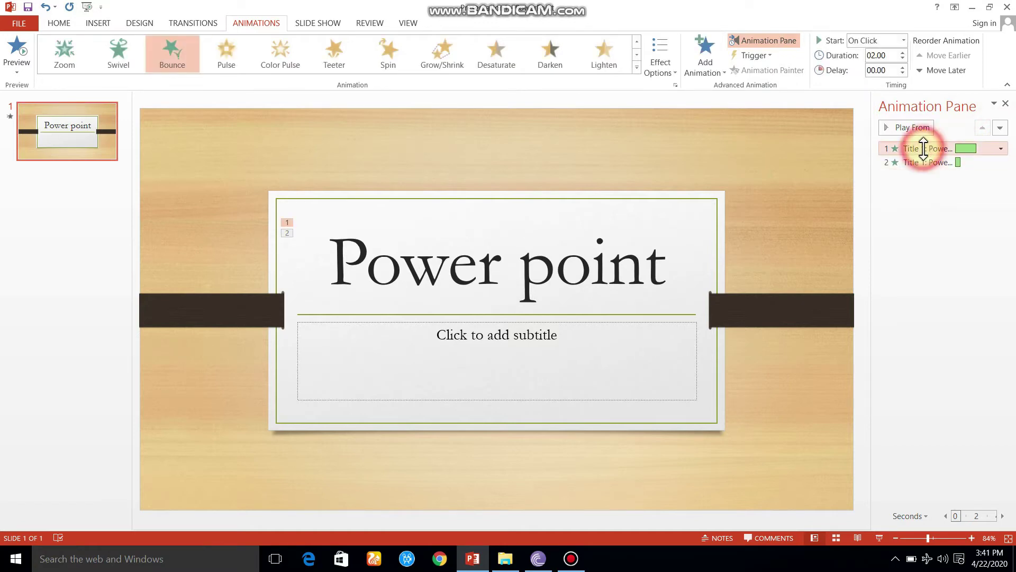
pyautogui.click(920, 130)
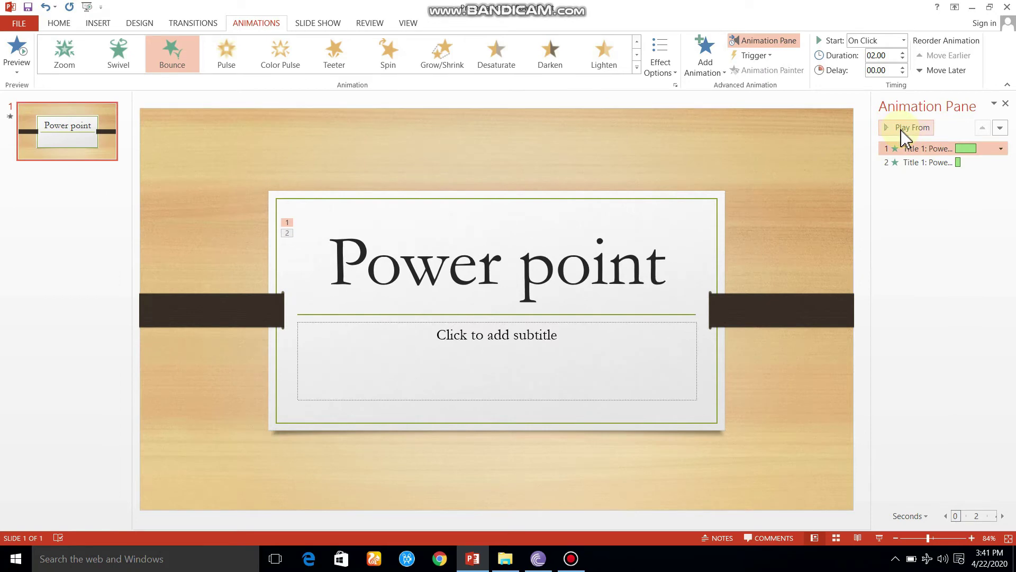
pyautogui.click(905, 132)
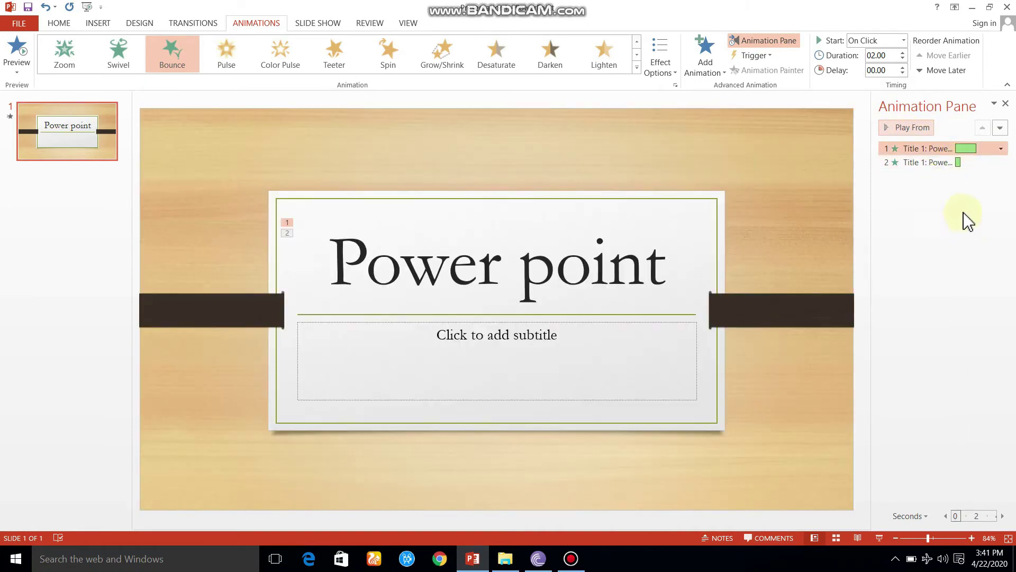
pyautogui.click(1001, 149)
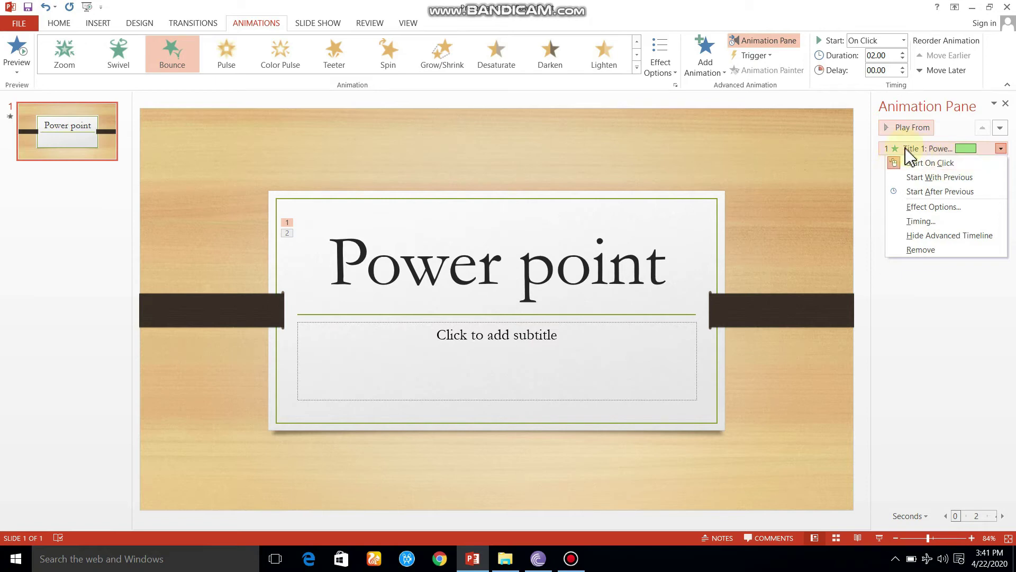
# - Set the Bounce animation to start After Previous and replay the preview
pyautogui.click(935, 191)
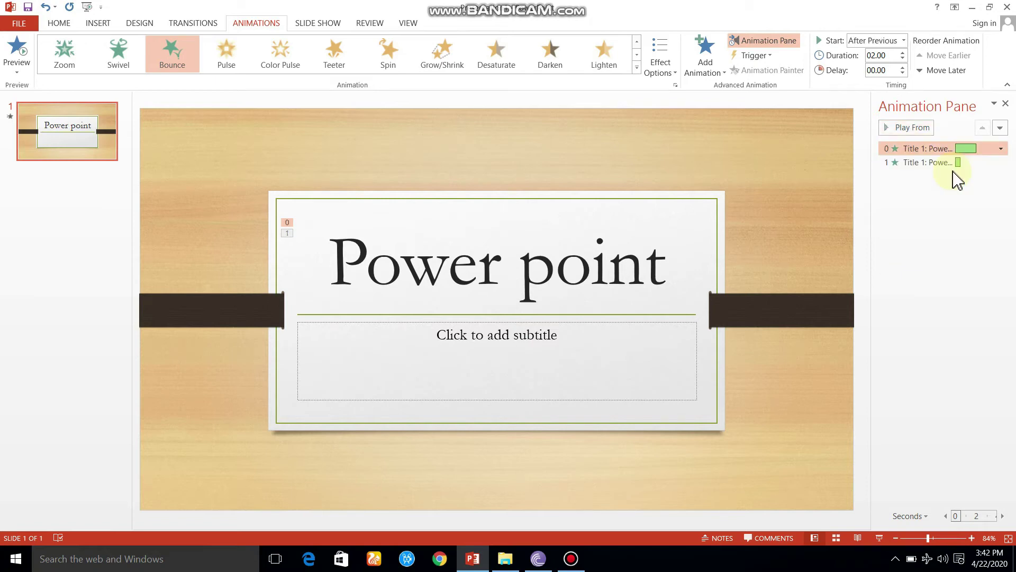
pyautogui.click(928, 131)
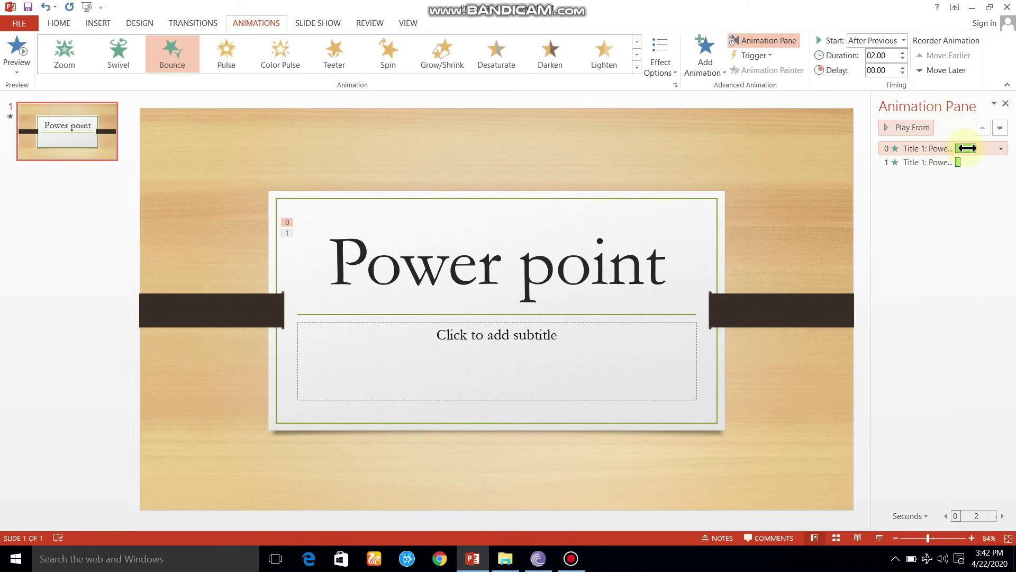
pyautogui.moveTo(968, 148)
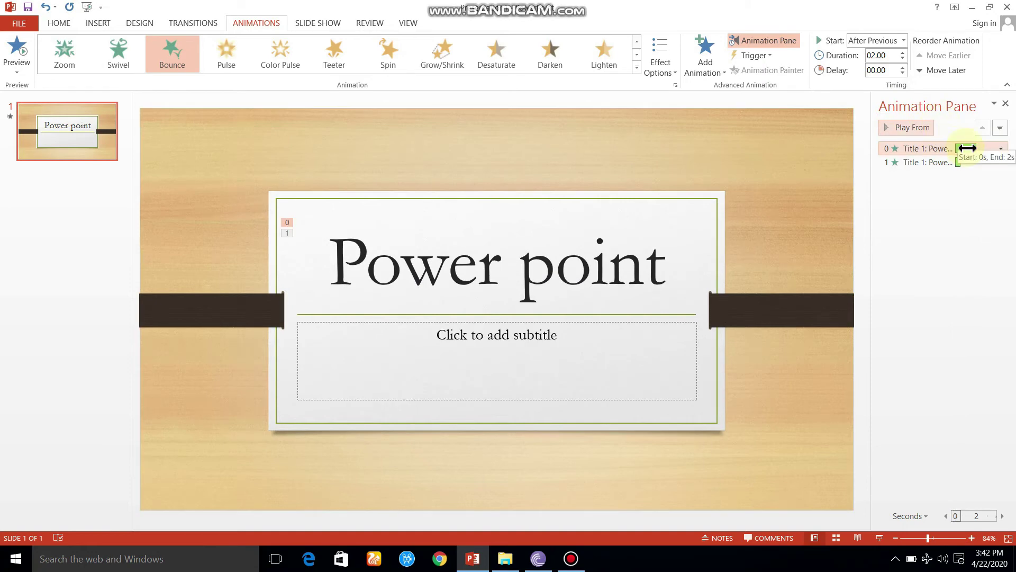
pyautogui.click(923, 128)
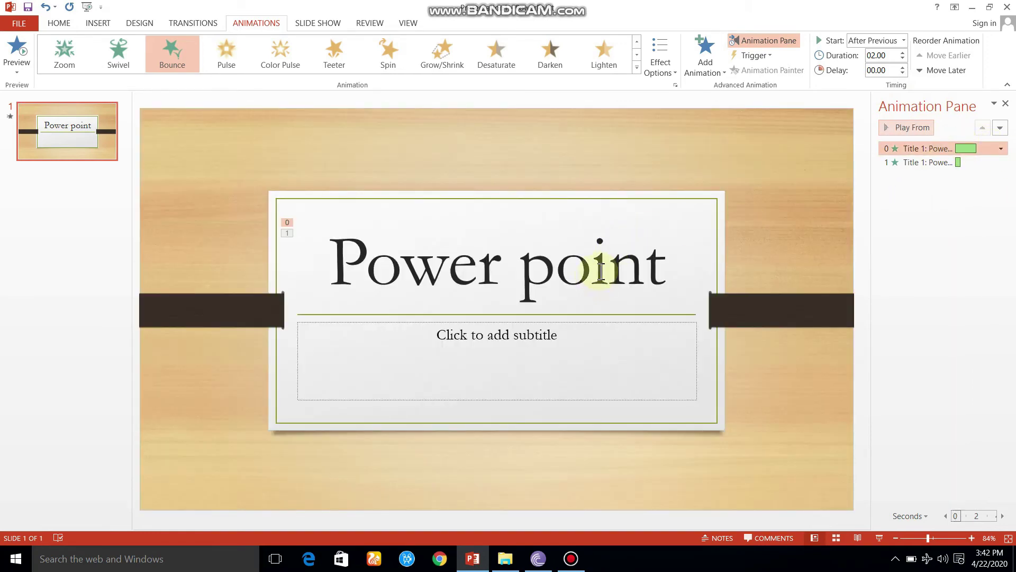
pyautogui.click(1001, 150)
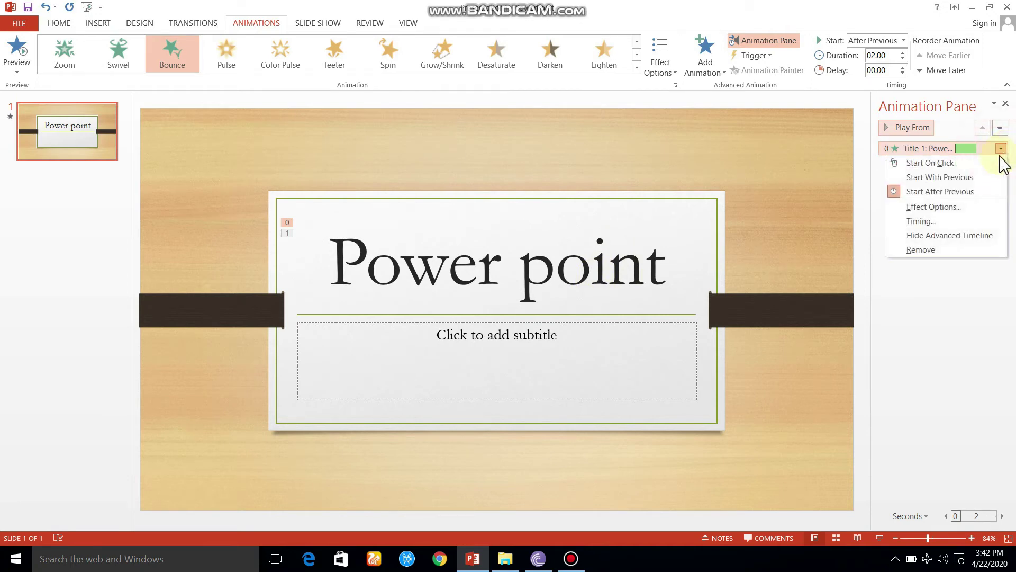
# - In the Bounce effect's Timing settings, set the duration to 5 seconds (Very Slow)
pyautogui.click(947, 208)
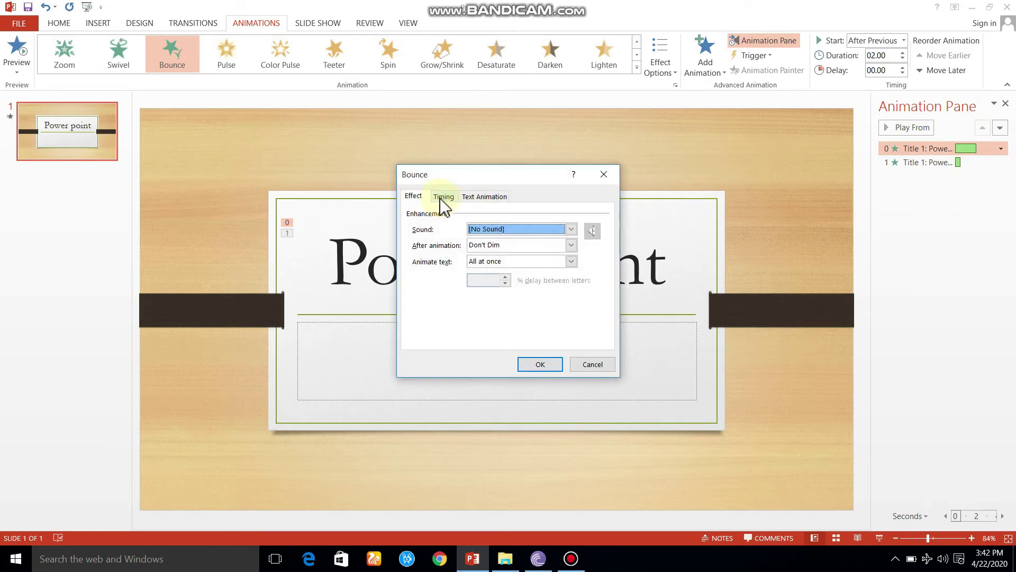
pyautogui.click(443, 201)
pyautogui.click(527, 217)
pyautogui.click(482, 203)
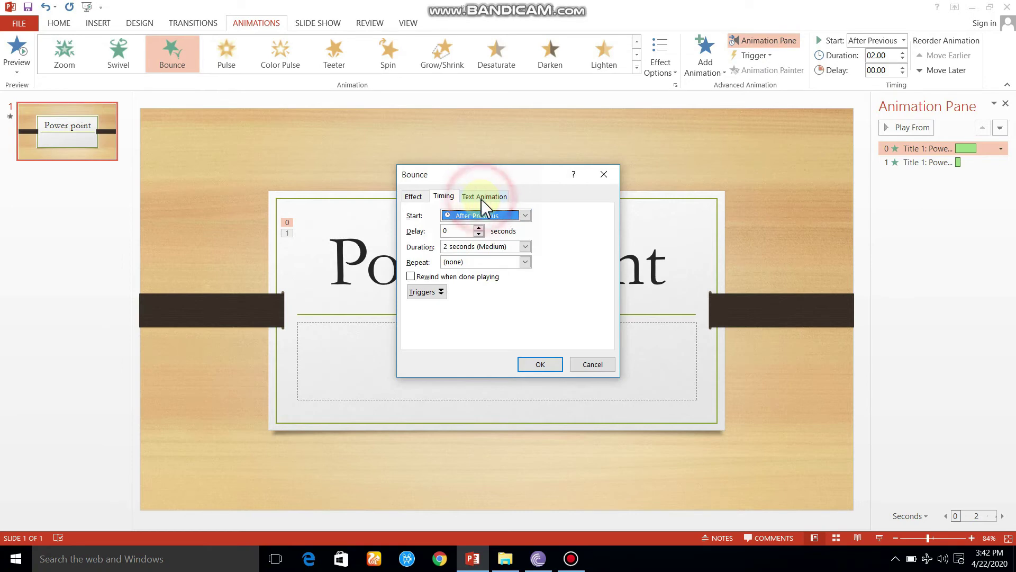
pyautogui.click(493, 246)
pyautogui.click(526, 247)
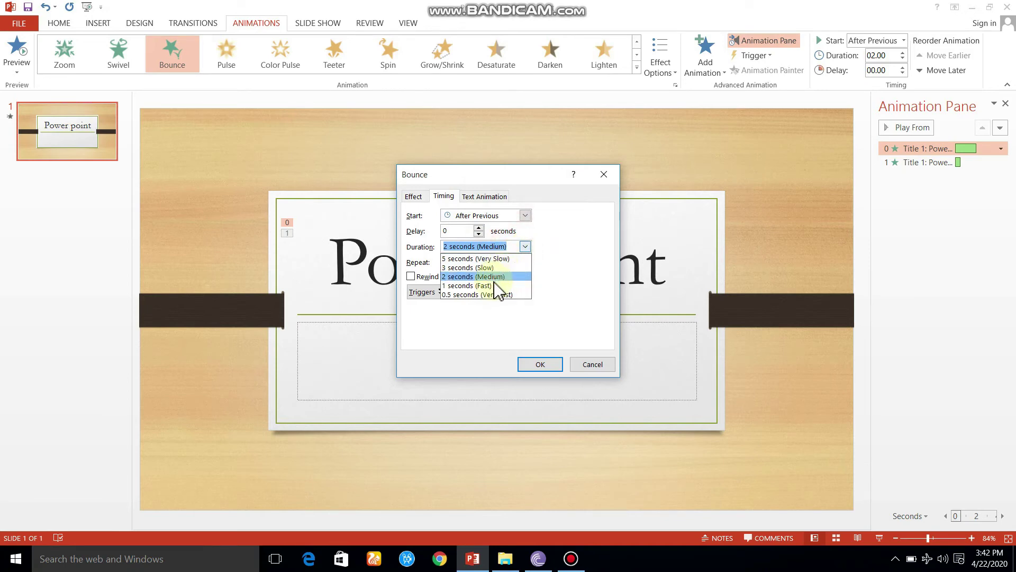
pyautogui.click(497, 259)
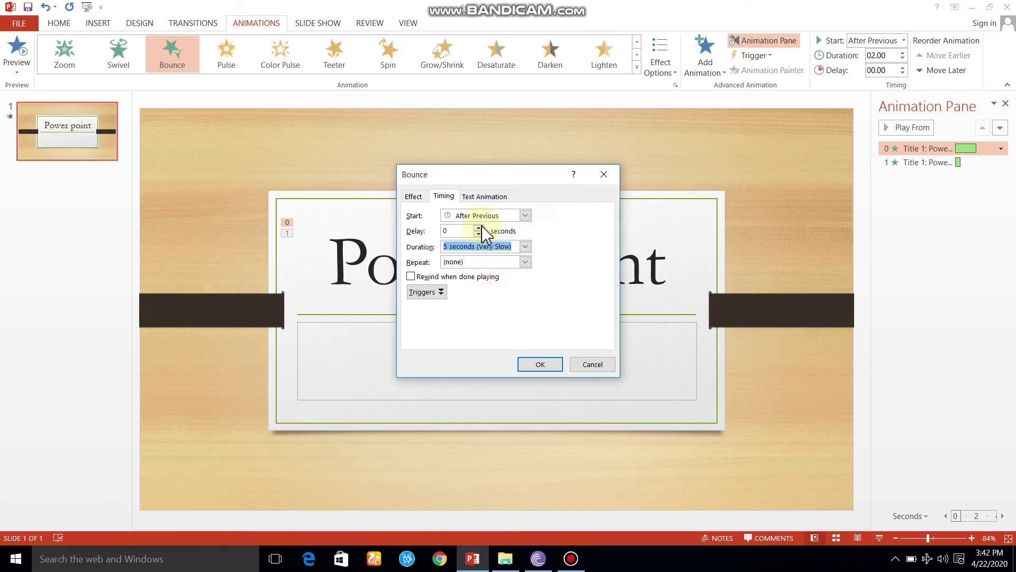
# - Make the Bounce start On Click with a 1-second delay and apply the settings
pyautogui.click(524, 215)
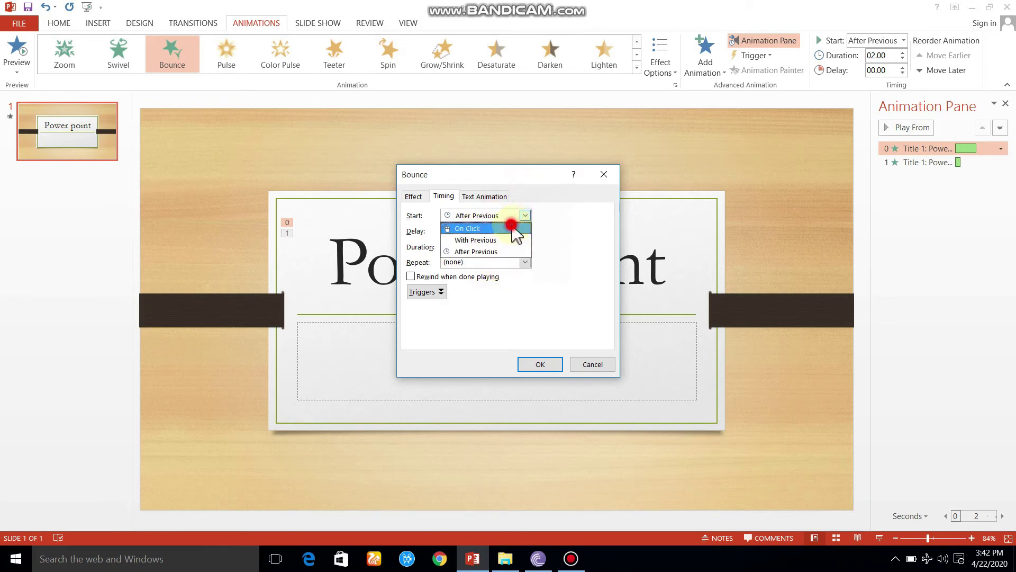
pyautogui.click(513, 228)
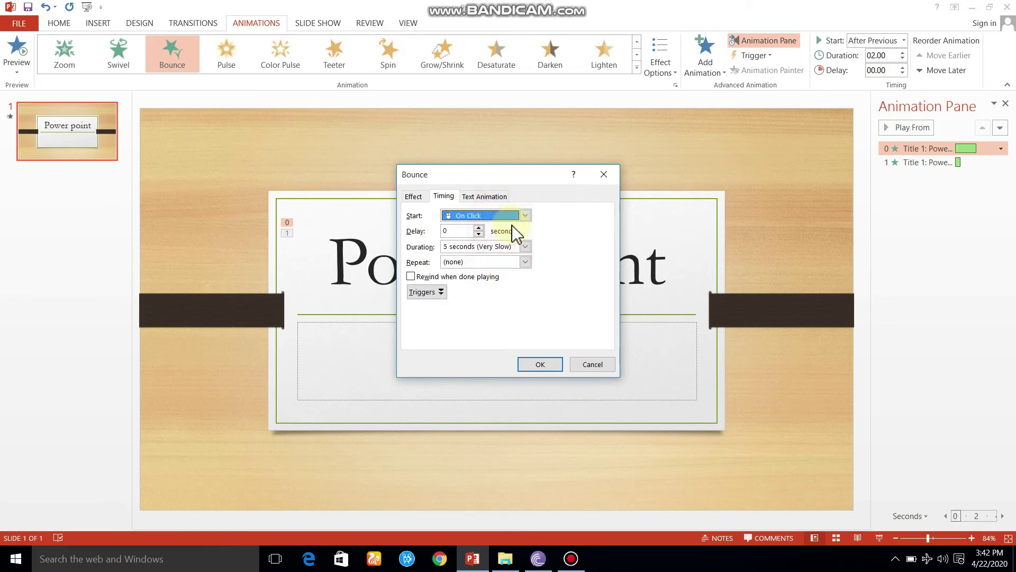
pyautogui.click(479, 228)
pyautogui.click(478, 227)
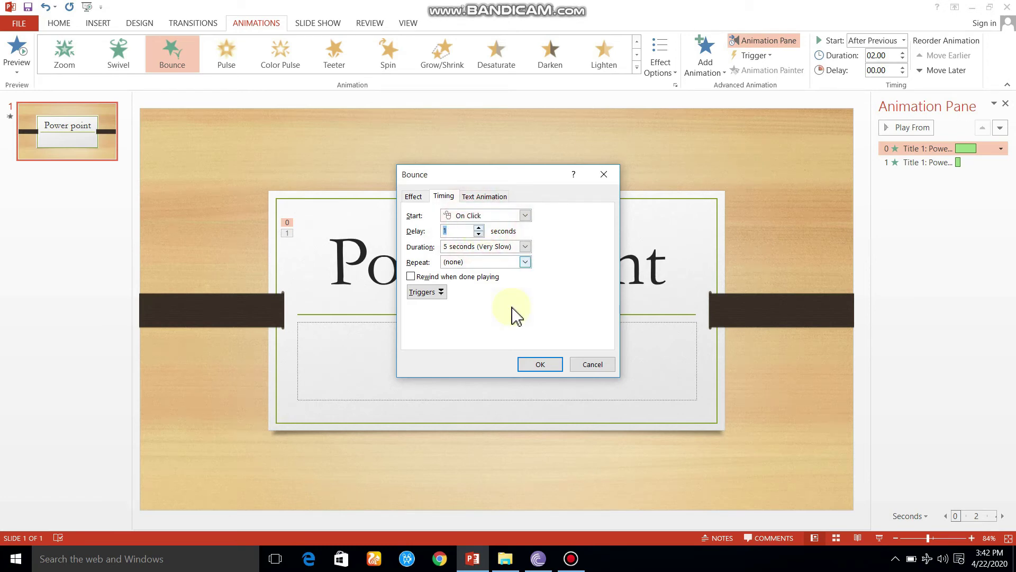
pyautogui.click(534, 363)
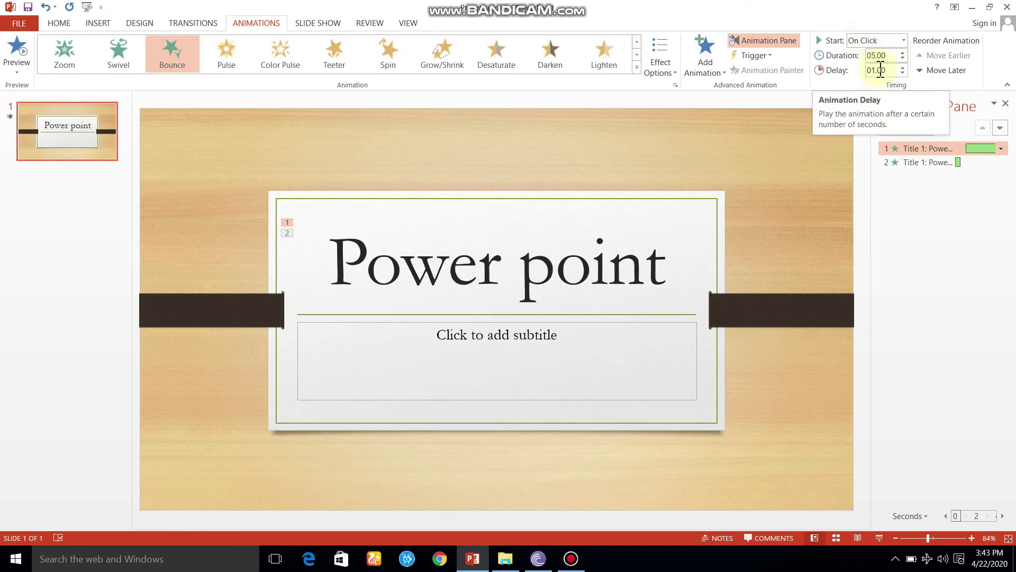
pyautogui.click(953, 190)
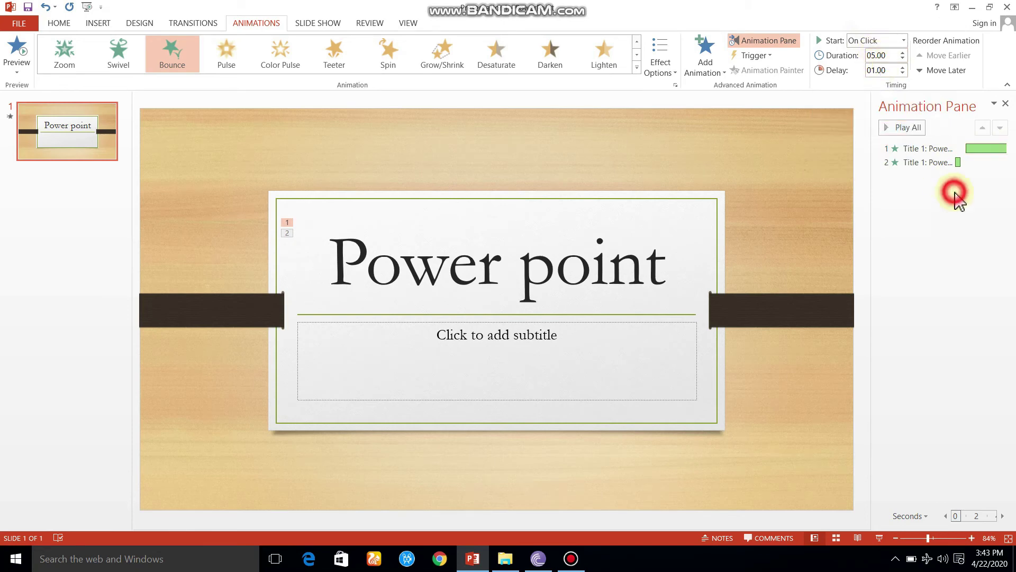
# - Hide and re-show the advanced timeline, then remove the Bounce animation, leaving Zoom
pyautogui.click(1003, 149)
pyautogui.click(1002, 150)
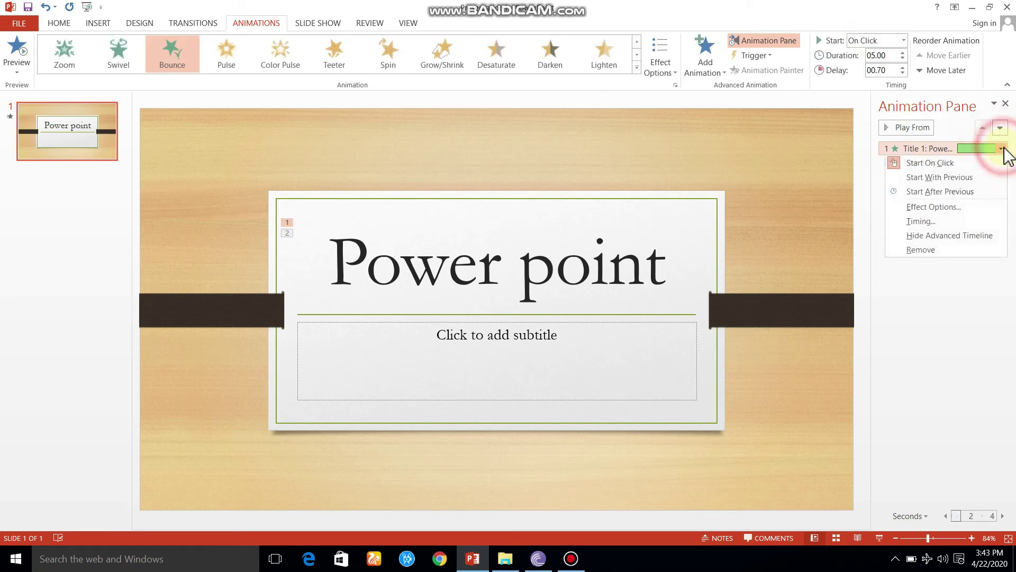
pyautogui.click(927, 236)
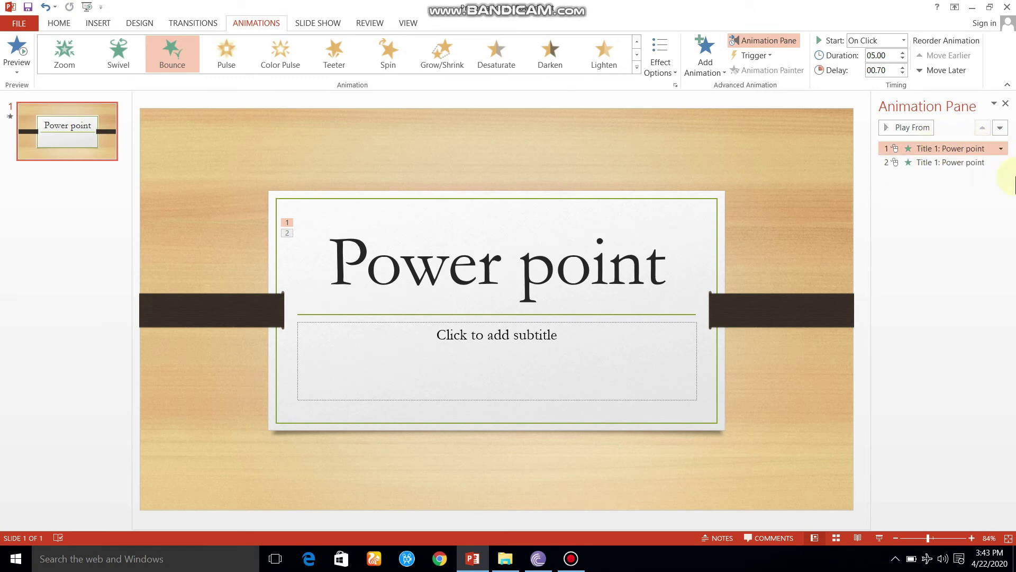
pyautogui.click(1001, 148)
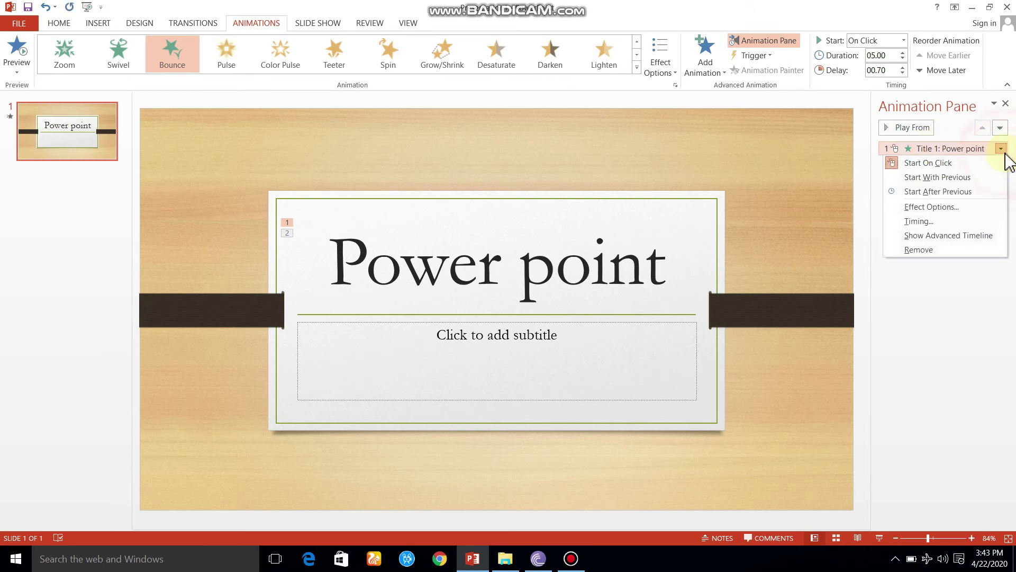
pyautogui.click(958, 236)
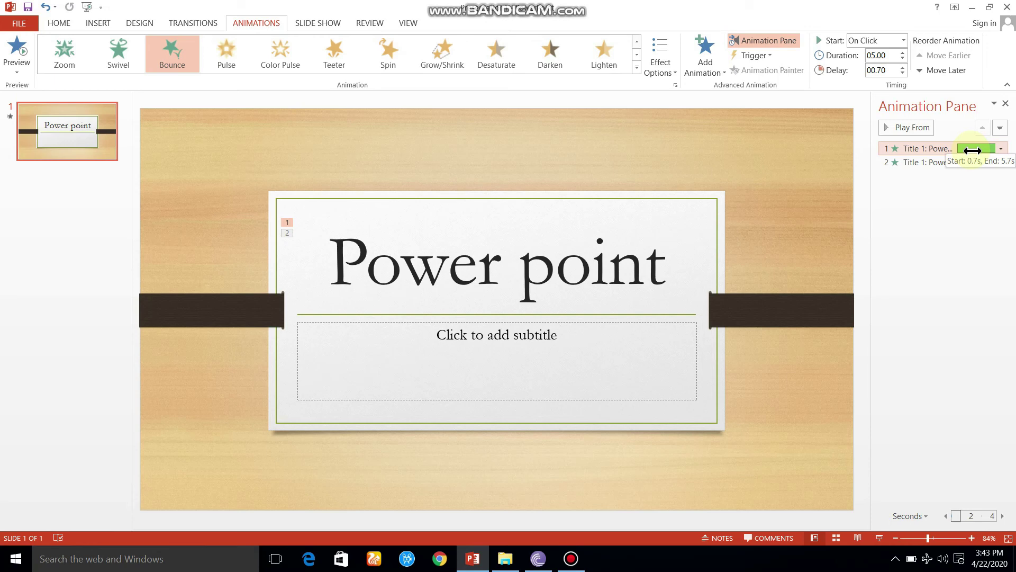
pyautogui.click(1001, 149)
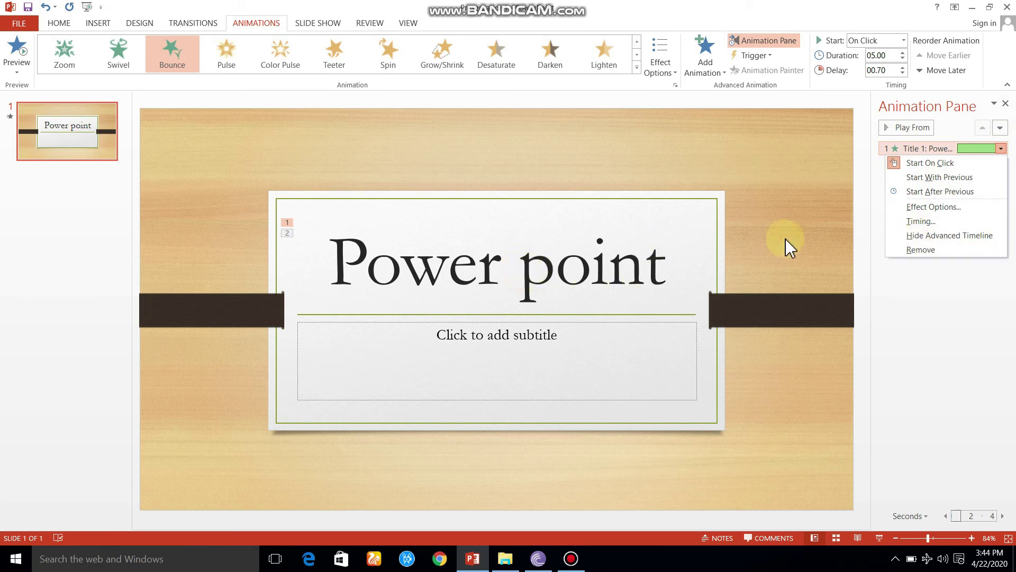
pyautogui.click(914, 250)
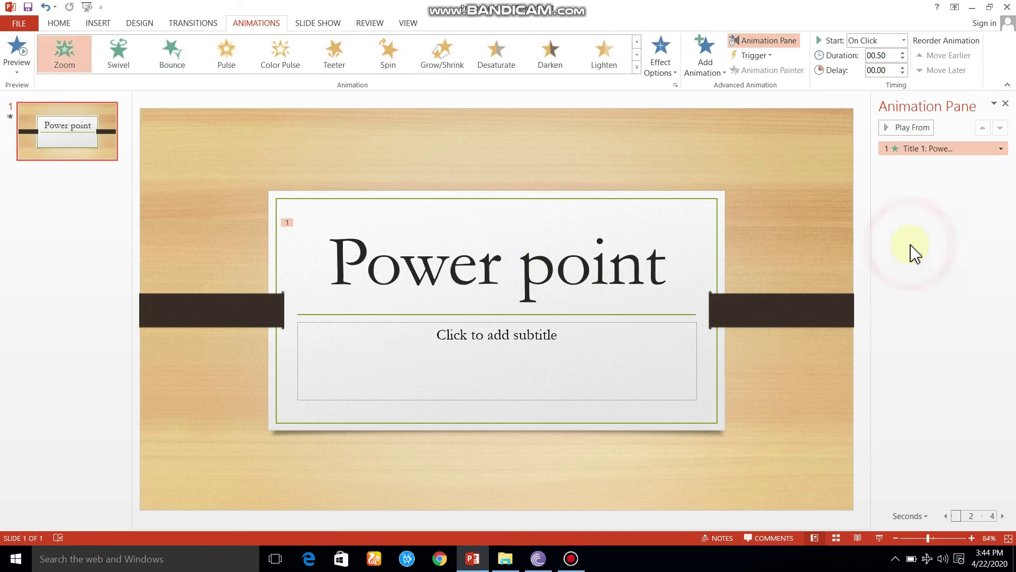